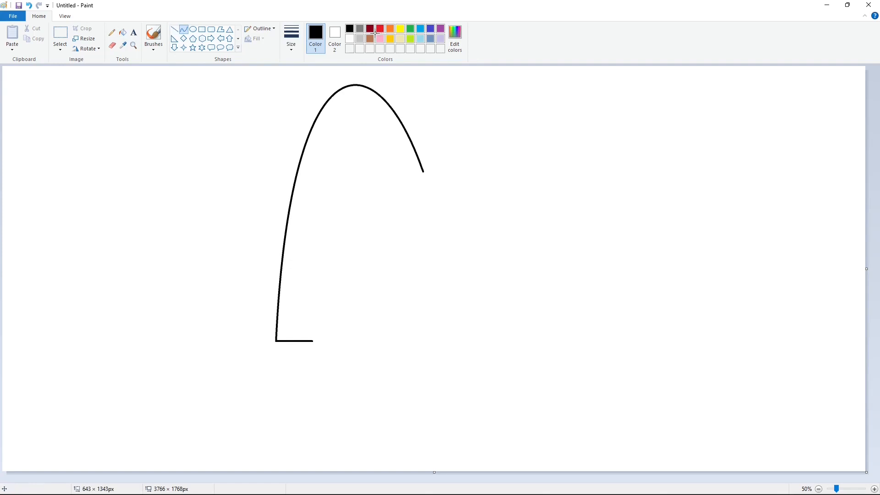
key(ctrl+z)
drag(275, 340, 423, 173)
drag(364, 194, 273, 39)
drag(339, 79, 393, 32)
key(ctrl+z)
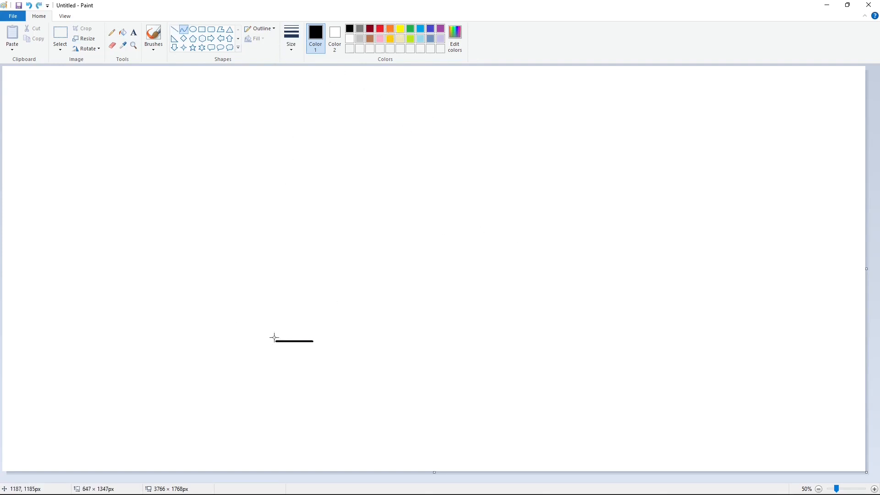
Draw the left arch's outer and inner curves up from the base line and add a short horizontal line at the inner curve's lower end
drag(274, 341, 422, 172)
drag(348, 256, 392, 39)
drag(313, 342, 406, 323)
mouse_move(361, 293)
mouse_down()
mouse_move(327, 55)
mouse_move(376, 51)
mouse_up()
key(ctrl+z)
mouse_move(312, 341)
mouse_down()
mouse_move(403, 323)
mouse_move(320, 5)
mouse_move(404, 55)
mouse_up()
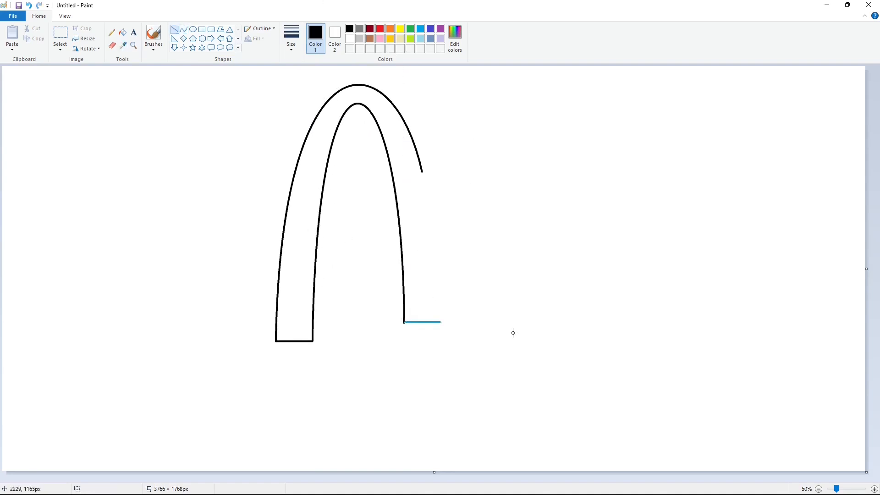
Copy the whole arch outline with a rectangular selection and paste a duplicate onto the canvas
click(122, 33)
click(67, 33)
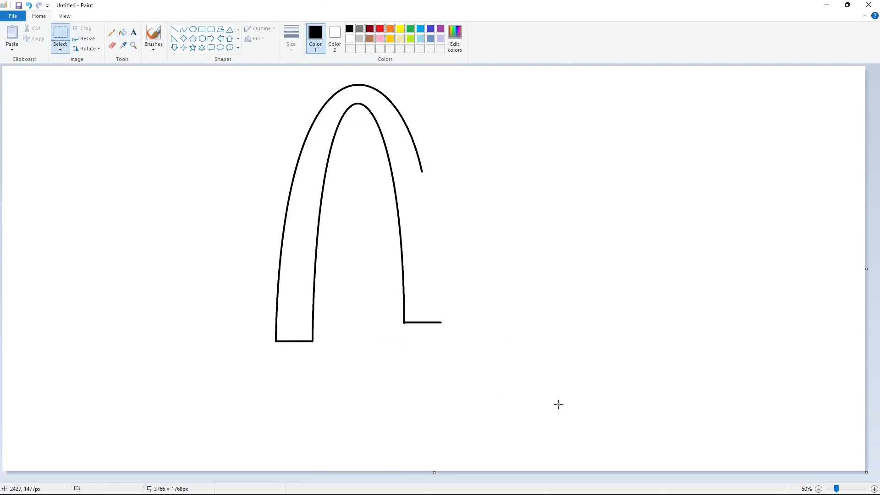
drag(558, 404, 215, 66)
key(ctrl+c)
key(Escape)
key(ctrl+v)
Make the pasted arch's selection transparent and flip it horizontally
click(60, 49)
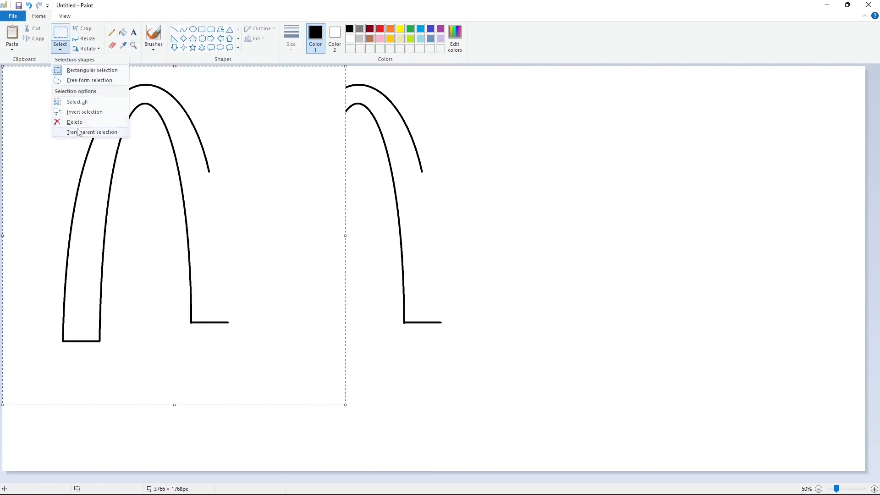
click(69, 123)
click(87, 49)
click(85, 93)
Place the mirrored arch to the right of the original and level its base with the left arch
drag(142, 245, 424, 272)
key(Up)
key(Up)
key(Up)
key(Up)
key(Up)
key(Up)
key(Up)
key(Up)
key(Up)
key(Up)
key(Up)
key(Up)
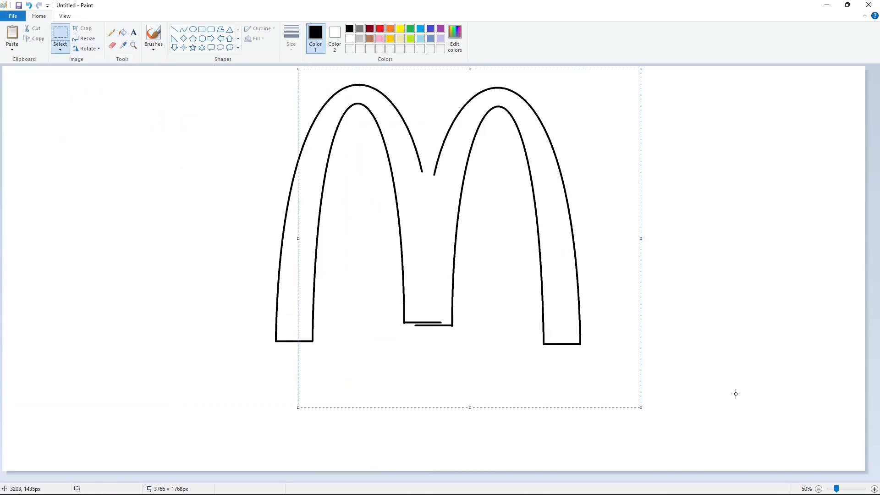
key(Down)
key(Down)
key(Down)
key(Down)
Nudge the mirrored arch left until its tip meets the left arch, and fill the M outline with black
key(Left)
key(Left)
key(Left)
key(Left)
key(Left)
key(Left)
key(Left)
key(Left)
key(Left)
key(Left)
key(Left)
key(Left)
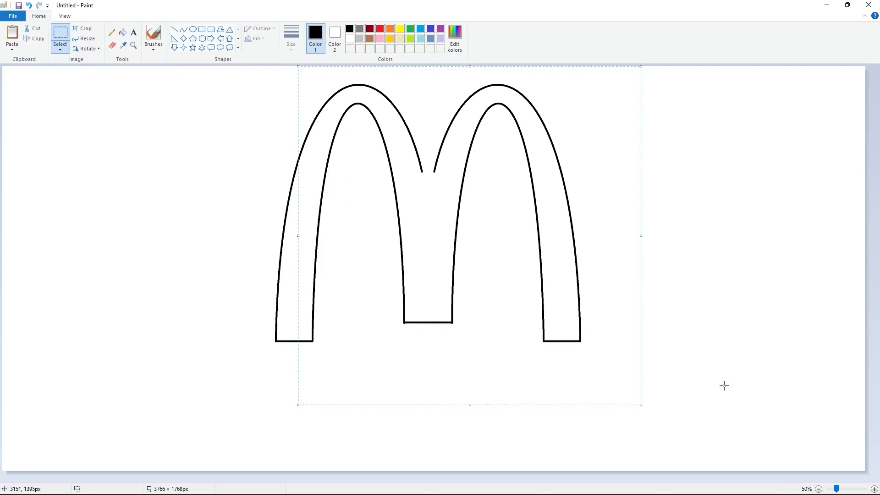
key(Left)
key(Left)
key(Left)
key(Left)
key(Left)
key(Left)
key(Left)
key(Left)
key(Left)
key(Left)
key(Left)
key(Left)
key(Left)
key(Left)
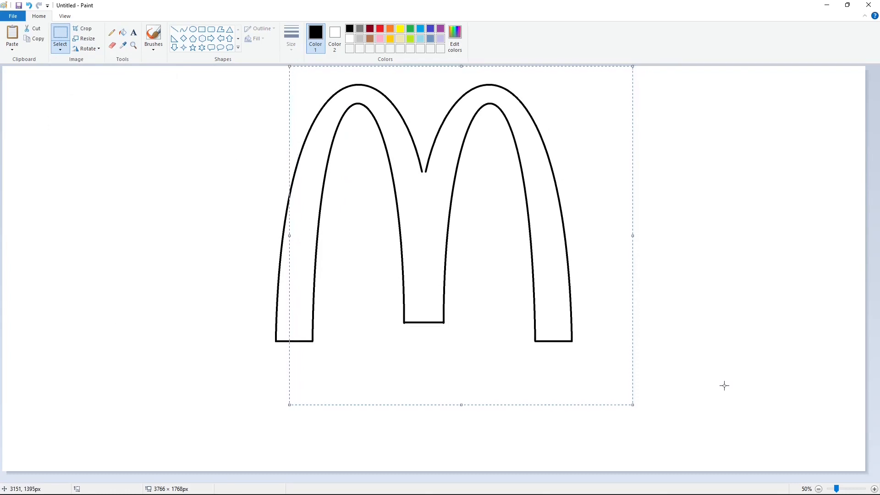
click(123, 33)
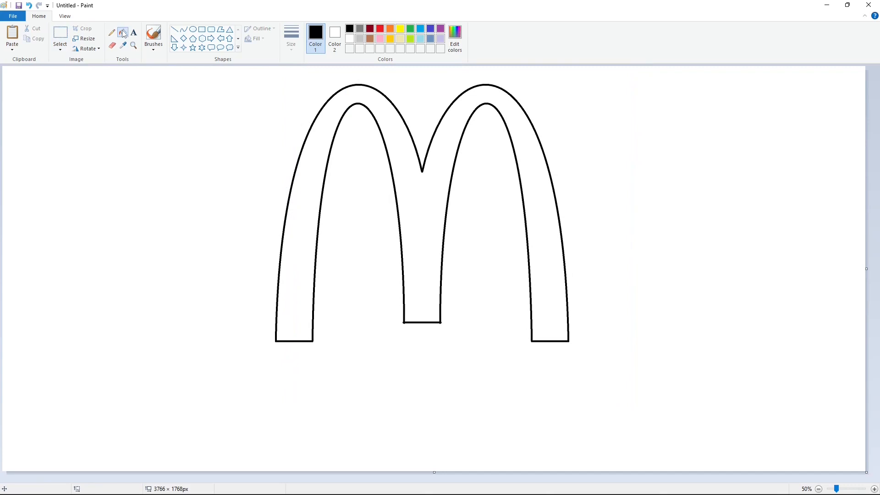
click(322, 141)
click(60, 34)
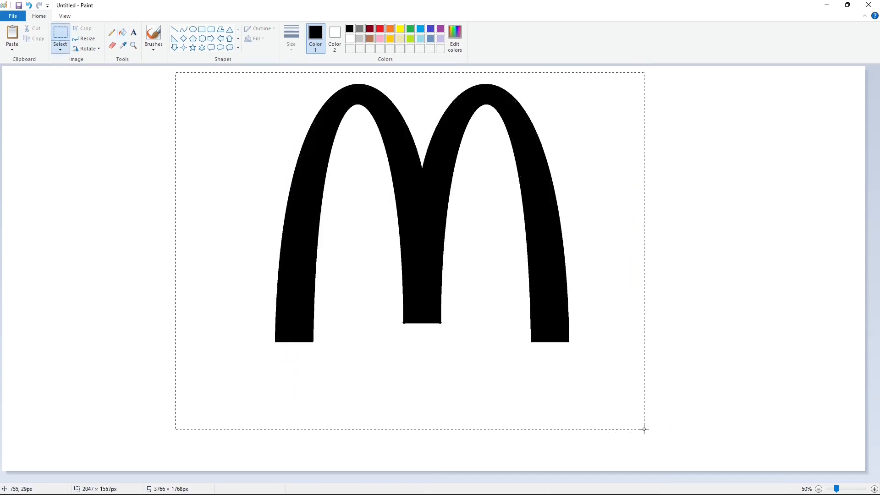
key(ctrl+c)
click(744, 404)
click(123, 33)
click(441, 29)
click(517, 142)
key(ctrl+v)
drag(156, 274, 321, 272)
click(735, 314)
key(ctrl+z)
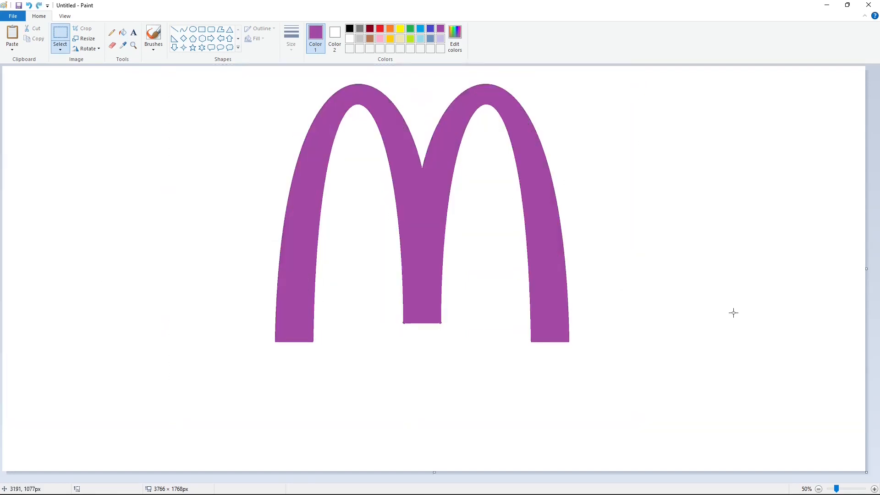
key(ctrl+z)
Draw a straight white line along the bottom of the M's middle leg to trim its protruding corners
click(874, 489)
scroll(450, 452, down, 5)
drag(348, 479, 536, 479)
click(175, 30)
click(349, 38)
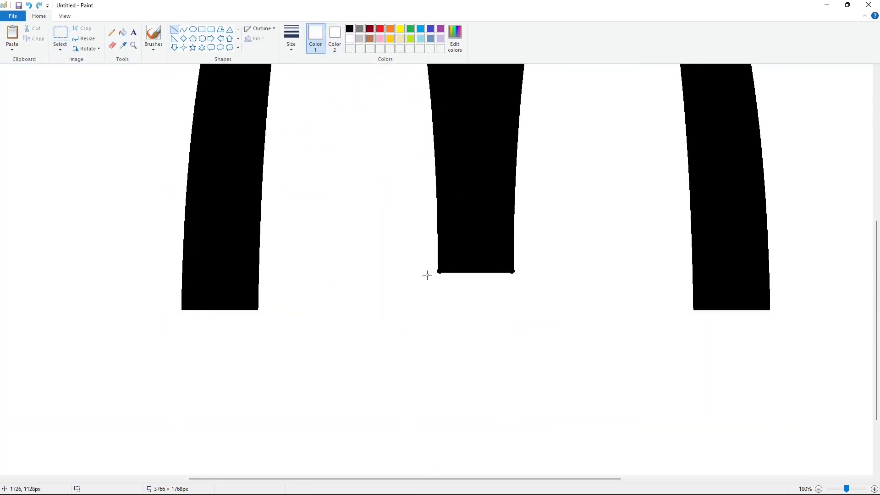
drag(427, 273, 538, 274)
scroll(545, 262, down, 1)
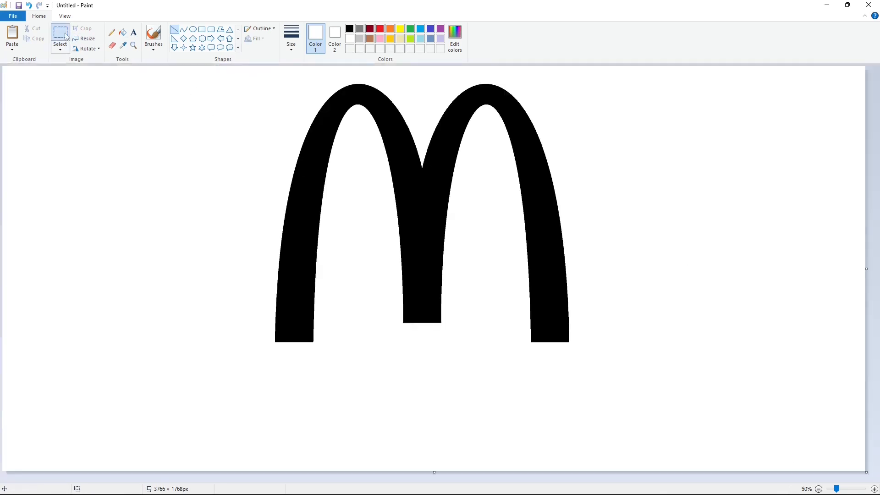
Copy the black M with a rectangular selection and fill the original with purple
click(60, 33)
drag(167, 75, 680, 391)
click(123, 33)
click(428, 211)
Paste the black M over the purple one, offset slightly up and to the left so the purple forms a shadow
key(ctrl+v)
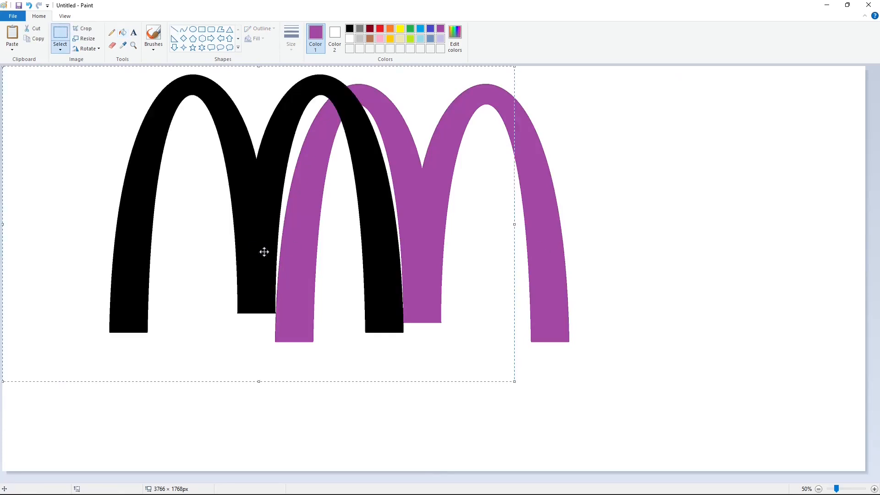
drag(227, 247, 386, 248)
key(Down)
key(Left)
key(Left)
key(Left)
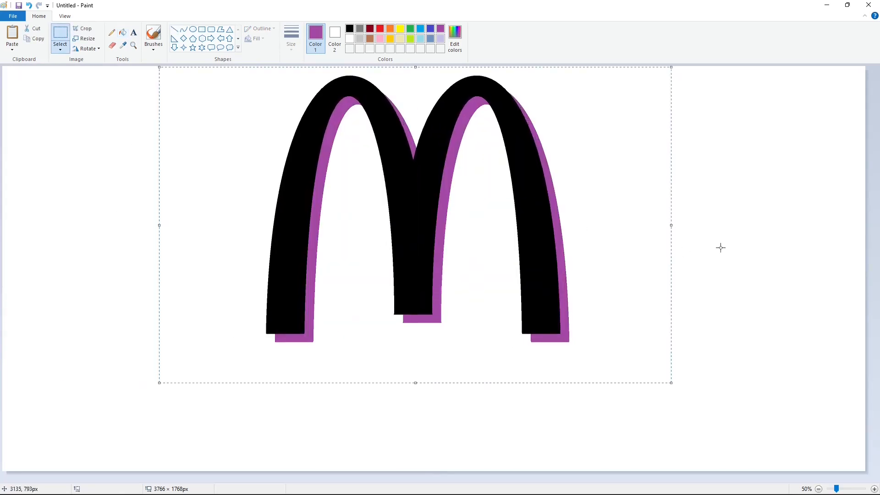
key(Left)
key(Down)
key(Left)
key(Left)
key(Down)
key(Left)
key(Down)
key(Left)
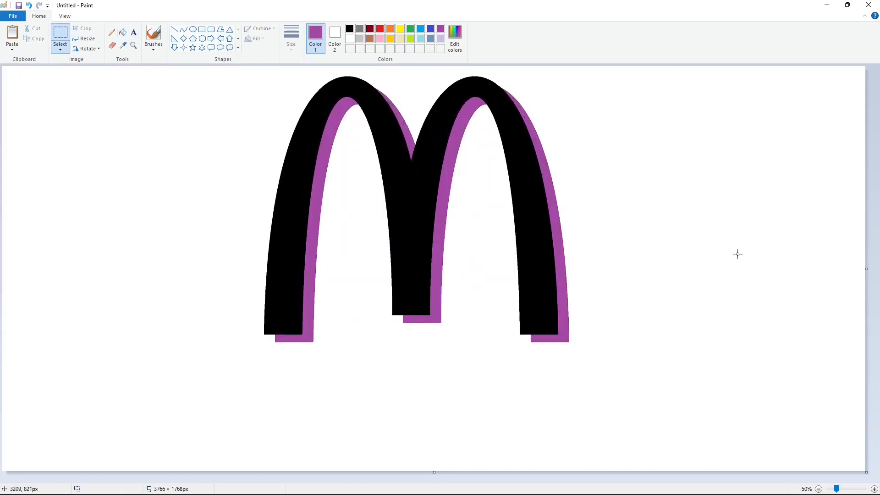
Create a text box with black text near the foot of the M and set the font size to 250
click(133, 32)
click(349, 29)
click(245, 309)
text(im)
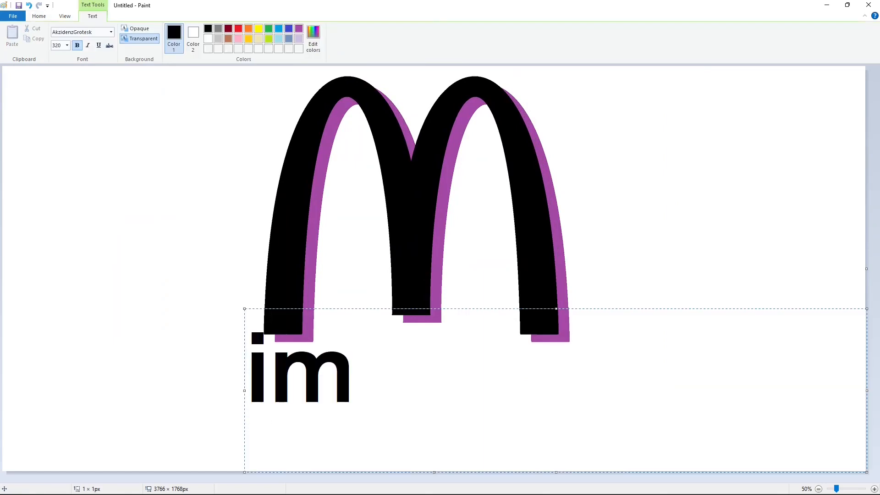
key(BackSpace)
Enter the text "i'm lovin it" and lower the text box clear of the M's legs
key(BackSpace)
click(67, 45)
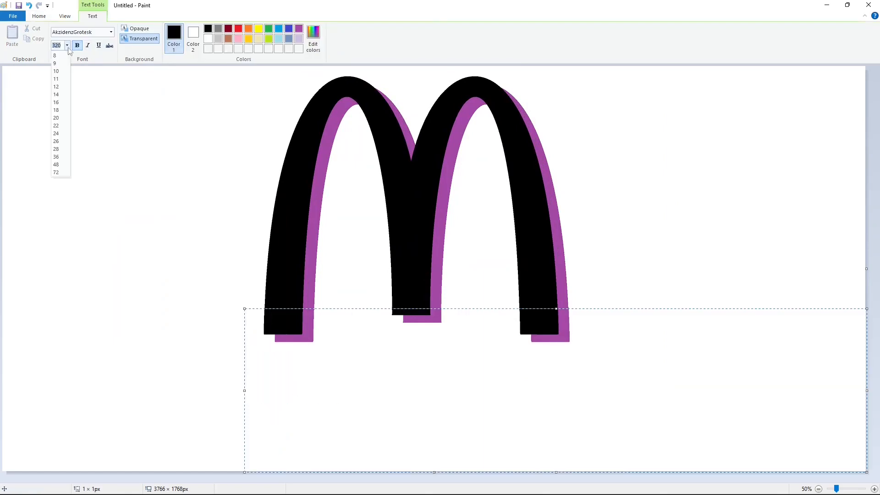
text(250)
key(Return)
text(im)
key(BackSpace)
text('m)
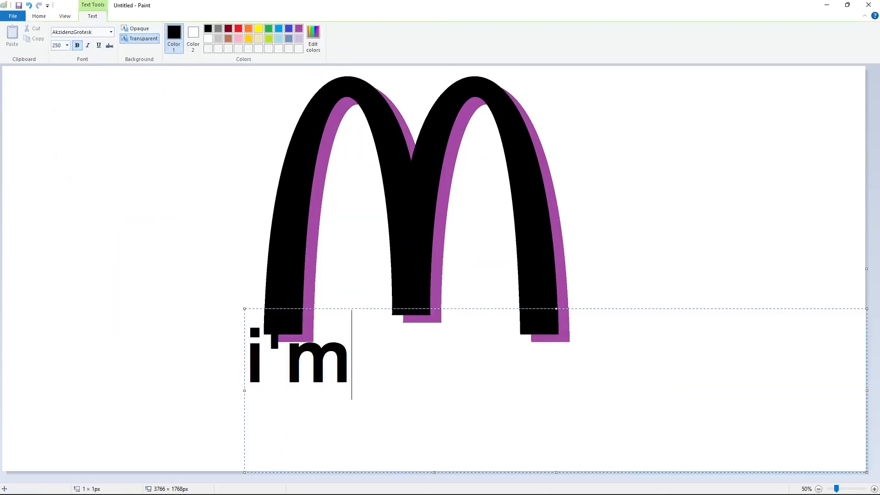
text( lovin it)
drag(244, 309, 250, 346)
Set the whole "i'm lovin it" text to font size 300 and commit it to the canvas
key(ctrl+a)
click(67, 45)
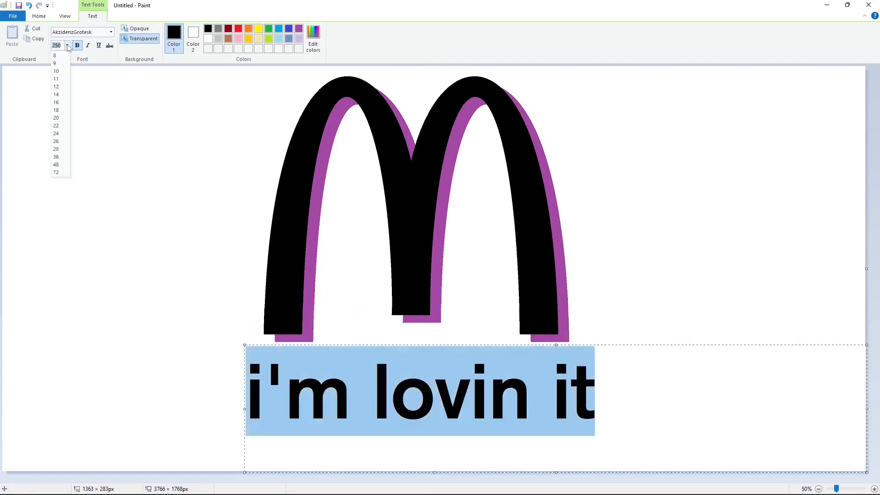
text(300)
key(Return)
click(729, 405)
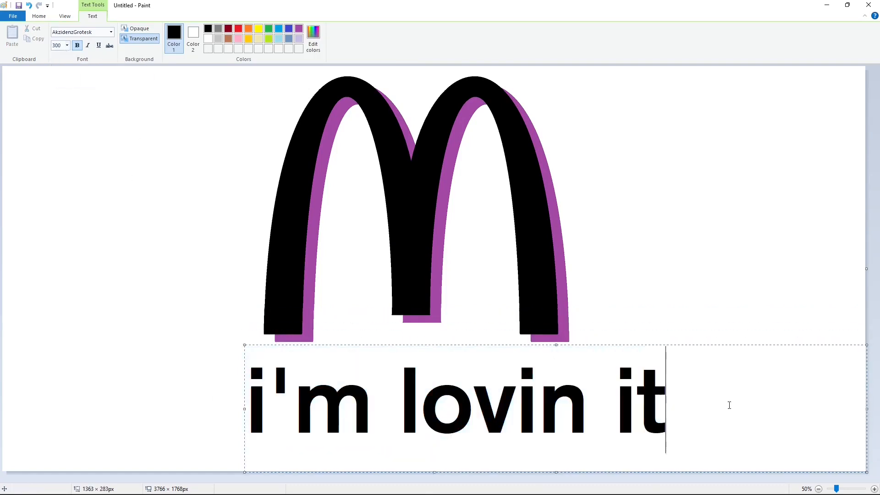
click(186, 320)
Remove the straight apostrophe in "i'm" by filling it with white
scroll(499, 397, up, 1)
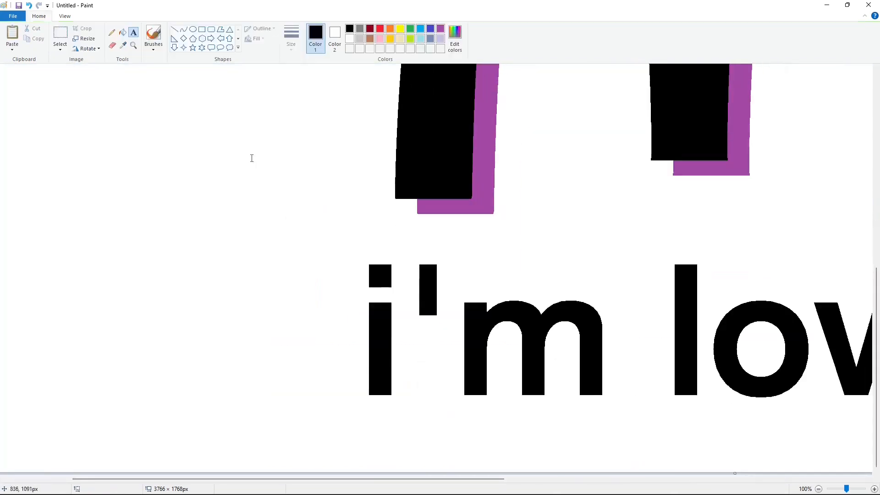
click(349, 40)
click(431, 287)
click(138, 87)
click(123, 33)
click(432, 287)
Copy the square dot of the first i and place the duplicate beside it as the apostrophe's head
click(59, 35)
drag(355, 248, 411, 301)
key(ctrl+c)
key(ctrl+v)
drag(41, 98, 518, 286)
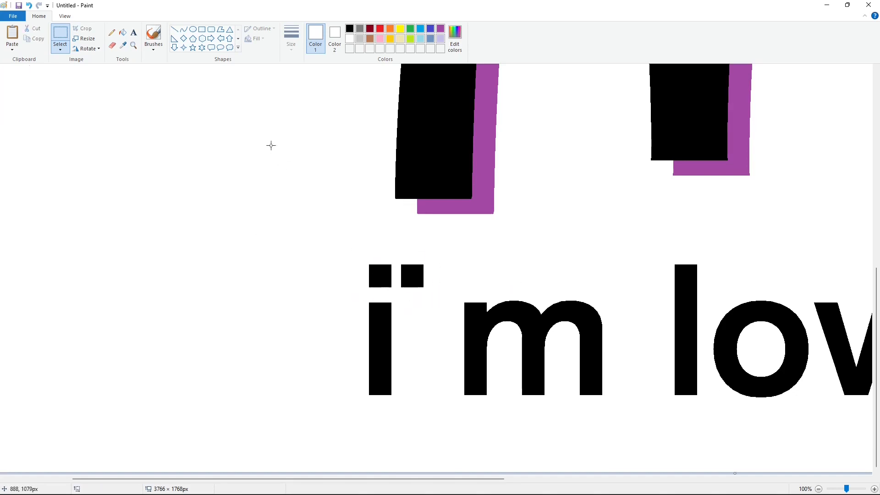
Draw a filled black curved tail beneath the apostrophe's square head and erase its ragged tip
click(184, 30)
click(349, 28)
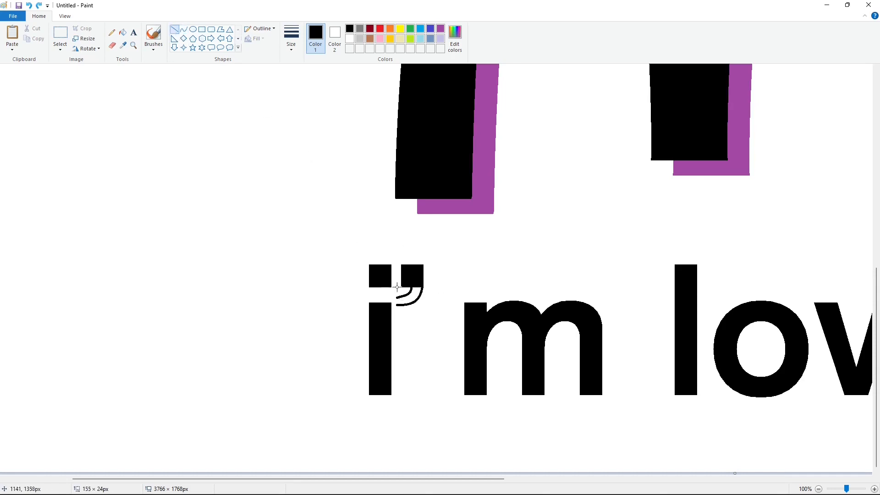
click(124, 33)
click(414, 295)
click(174, 31)
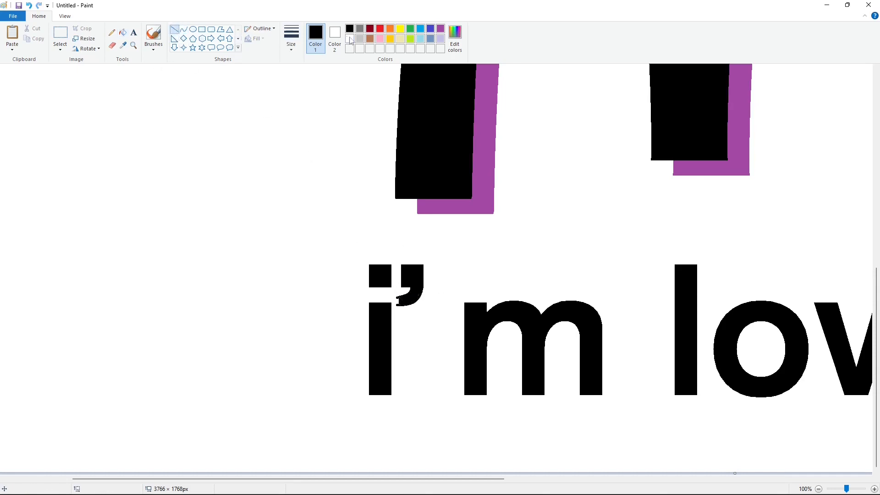
click(113, 45)
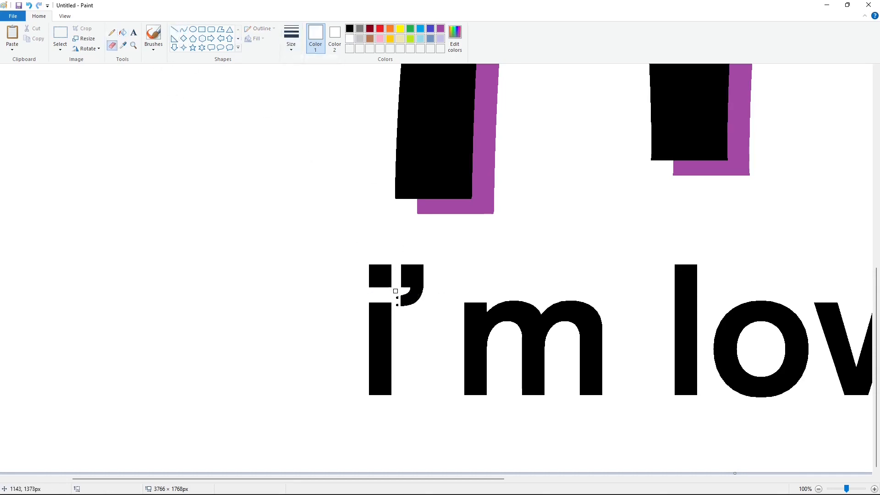
Cut the letter m of "i'm" and paste it closer to the i, just after the apostrophe
click(60, 34)
drag(436, 273, 625, 432)
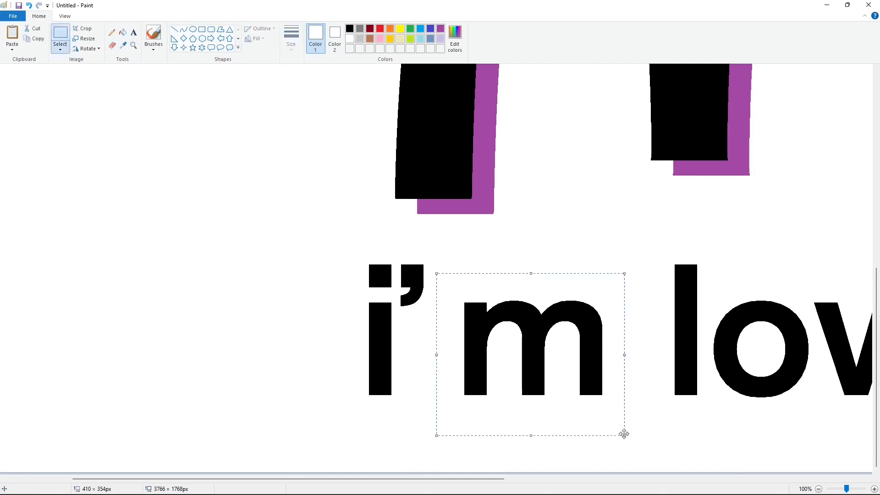
key(ctrl+x)
key(ctrl+v)
drag(118, 136, 469, 337)
key(Down)
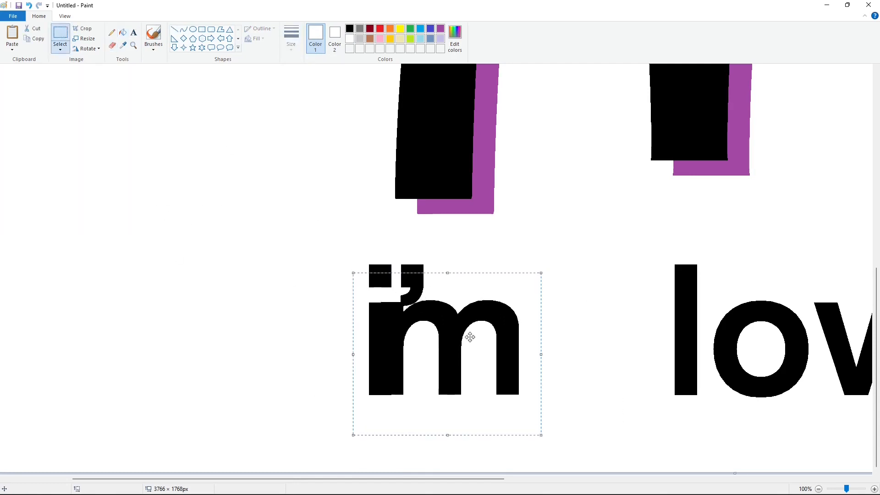
key(Right)
key(Right)
key(Right)
key(Right)
key(Right)
key(Right)
key(Right)
key(Right)
key(Right)
key(Right)
key(Right)
key(Right)
key(Right)
key(Right)
key(Right)
key(Right)
key(Right)
key(Right)
key(Right)
key(Right)
key(Right)
click(201, 298)
Copy the o of "lovin", fill the original with purple, and paste the black copy closer to the l
drag(459, 479, 580, 480)
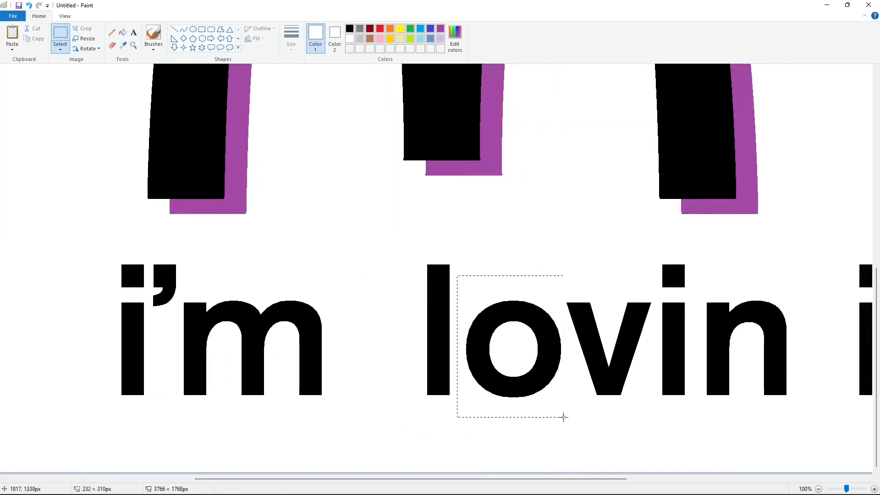
drag(563, 416, 563, 417)
key(ctrl+c)
click(123, 32)
click(440, 29)
click(535, 311)
key(ctrl+v)
drag(59, 141, 511, 339)
key(Left)
key(Left)
key(Left)
key(Left)
key(Left)
key(Left)
key(Left)
key(Left)
key(Left)
key(Left)
key(Left)
key(Left)
key(Left)
key(Left)
key(Left)
key(Left)
key(Left)
Fill the leftover purple parts of the old o with white
click(123, 33)
click(348, 40)
click(485, 333)
click(555, 331)
Copy the v of "lovin", fill the original with white, and paste the copy closer to the o
drag(500, 479, 557, 480)
click(60, 34)
click(123, 32)
click(481, 358)
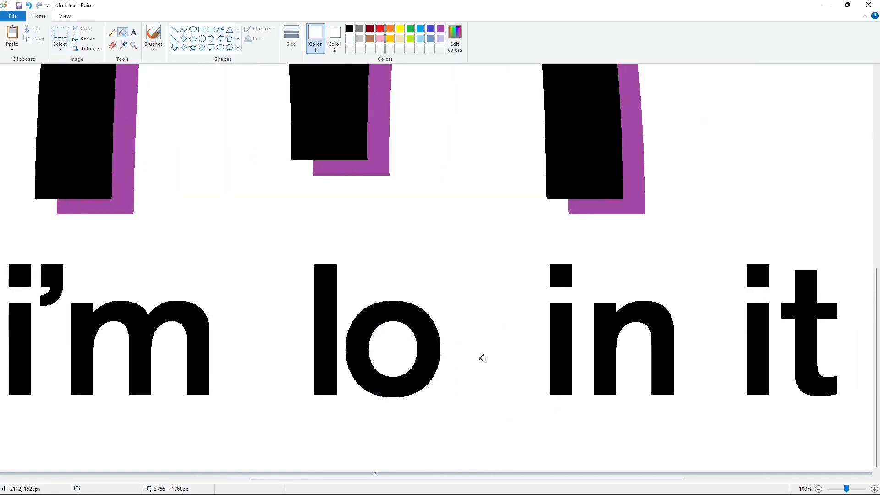
key(ctrl+v)
drag(92, 169, 585, 363)
key(Down)
key(Down)
key(Down)
key(Down)
key(Down)
key(Down)
key(Down)
key(Left)
key(Left)
key(Left)
key(Left)
key(Left)
key(Left)
key(Left)
key(Left)
key(Left)
key(Left)
key(Left)
key(Left)
key(Left)
key(Left)
key(Left)
key(Left)
key(Left)
key(Left)
key(Left)
key(Left)
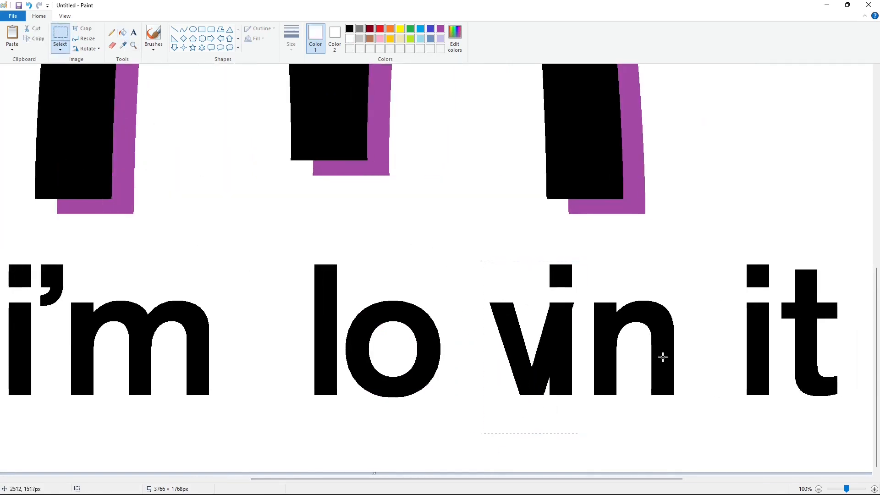
Move the i of "lovin" left so it sits close to the v
drag(528, 242, 587, 422)
drag(568, 330, 532, 330)
key(Right)
key(Right)
key(Right)
key(Right)
key(Right)
key(Right)
key(Right)
key(Right)
key(Right)
key(Right)
key(Right)
key(Right)
key(Right)
key(Right)
key(Right)
key(Right)
key(Right)
key(Right)
key(Right)
key(Right)
Copy the n of "lovin", fill the original with white, and paste the copy close to the i
drag(574, 262, 684, 450)
click(122, 32)
click(602, 327)
key(ctrl+v)
drag(72, 164, 591, 363)
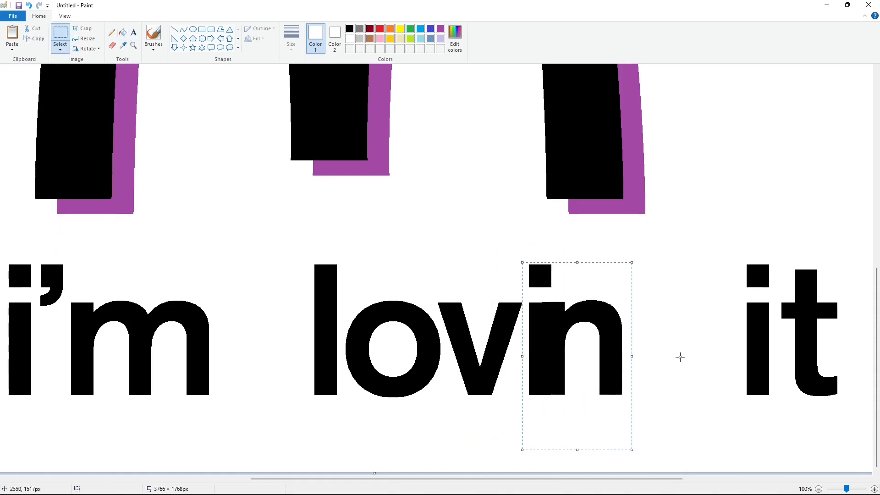
key(Right)
key(Right)
key(Right)
key(Right)
key(Right)
key(Right)
key(Right)
key(Right)
key(Right)
key(Right)
key(Right)
key(Right)
key(Right)
key(Right)
key(Right)
key(Right)
key(Right)
key(Right)
key(Right)
key(Right)
click(695, 358)
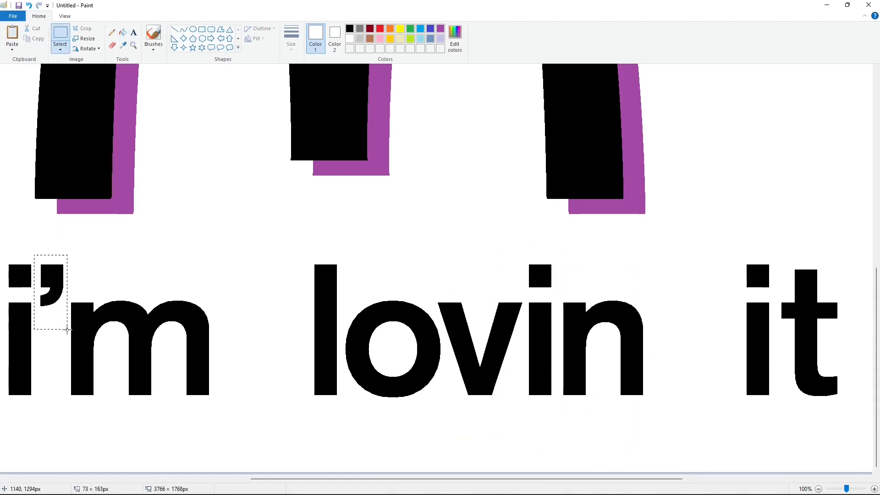
key(ctrl+c)
key(ctrl+v)
drag(22, 114, 584, 304)
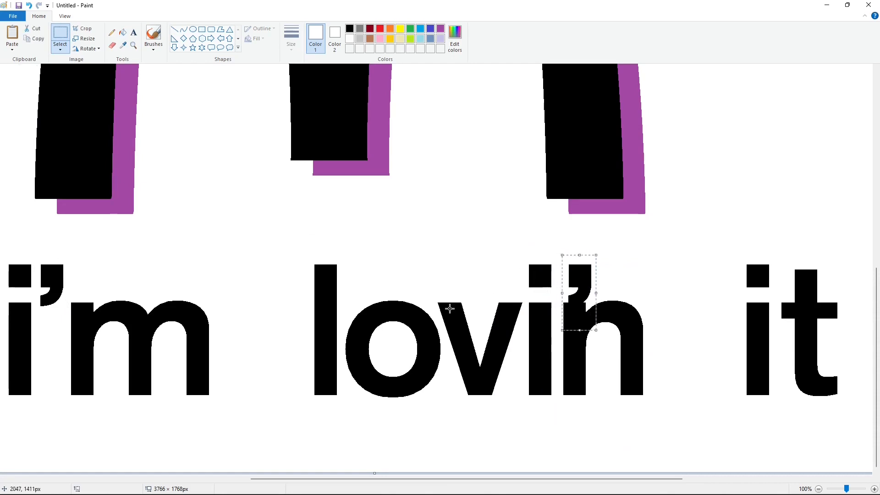
key(Right)
key(Right)
key(Right)
key(Right)
key(Right)
key(Right)
key(Right)
key(Right)
key(Right)
key(Right)
key(Right)
key(Right)
key(Right)
key(Right)
key(Right)
key(Right)
key(Right)
key(Right)
key(Right)
key(Right)
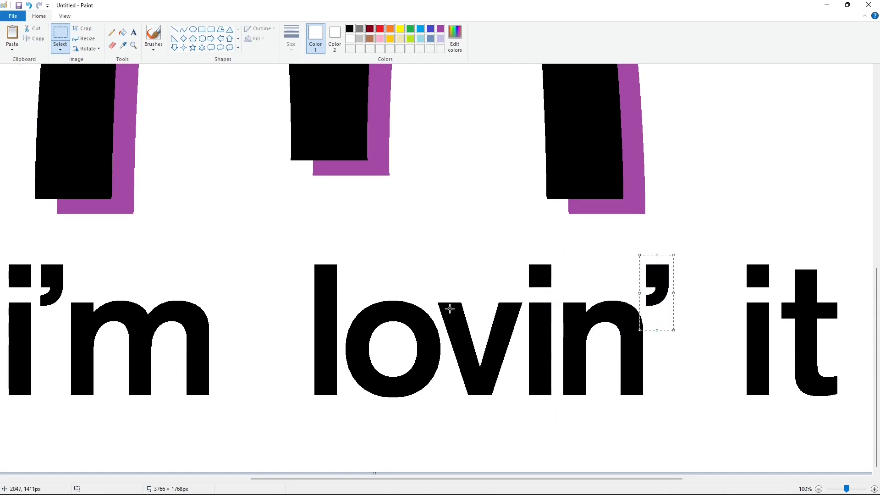
key(Delete)
Copy the square dot of the i in "i'm" and fill the original dot with white
scroll(232, 435, left, 3)
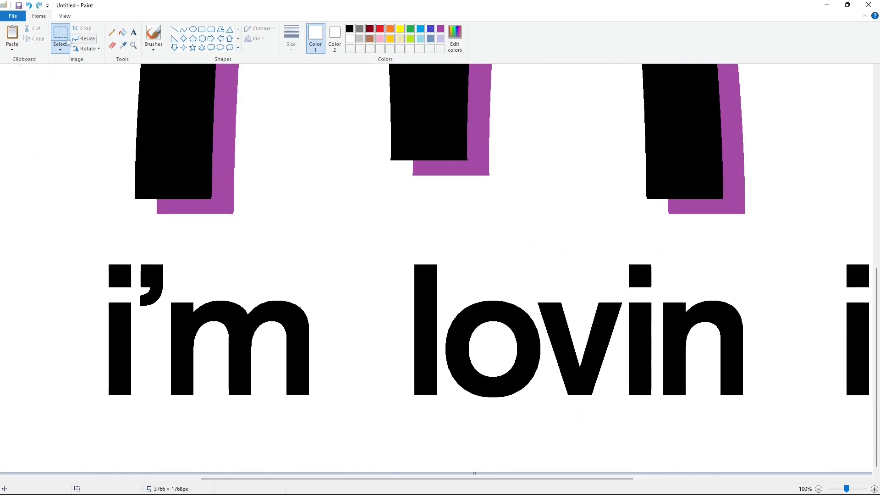
drag(86, 232, 156, 297)
click(274, 267)
click(123, 32)
click(60, 33)
drag(92, 251, 138, 296)
click(143, 293)
click(123, 33)
click(121, 276)
Paste the dot back above the i of "i'm", slightly lower so the gap to the stem is narrower
key(ctrl+v)
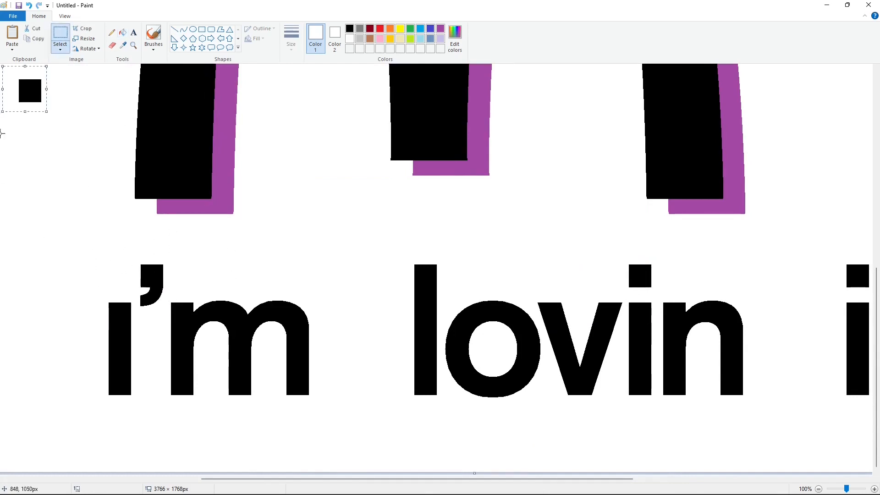
drag(27, 89, 116, 302)
key(Right)
key(Right)
key(Right)
key(Right)
key(Up)
key(Up)
key(Up)
key(Up)
key(Up)
key(Up)
key(Up)
key(Up)
key(Up)
key(Up)
key(Up)
key(Up)
key(Up)
key(Up)
key(Up)
key(Up)
key(Up)
key(Up)
key(Up)
key(Up)
click(217, 289)
Copy the apostrophe of "i'm", fill the original with white, and paste the copy lower, level with the dot of the i
drag(136, 245, 167, 338)
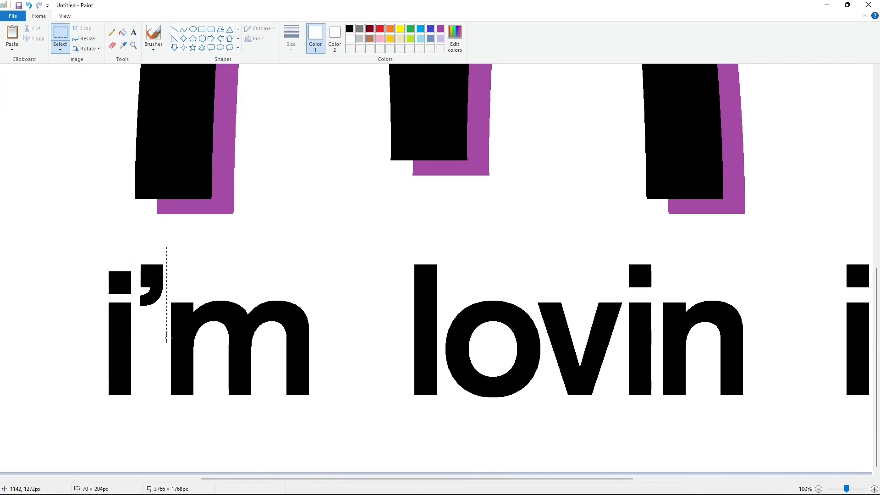
click(127, 35)
click(159, 282)
key(ctrl+v)
drag(20, 101, 135, 285)
key(Right)
key(Right)
key(Right)
key(Right)
key(Right)
key(Right)
key(Right)
key(Right)
key(Right)
key(Right)
key(Right)
key(Right)
key(Right)
key(Right)
key(Right)
key(Right)
key(Right)
key(Right)
key(Right)
key(Right)
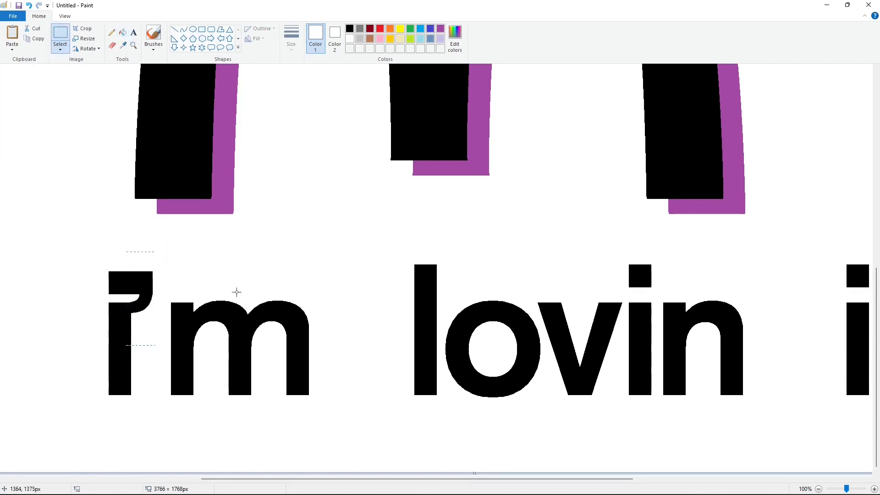
key(Right)
key(Right)
key(Right)
click(252, 290)
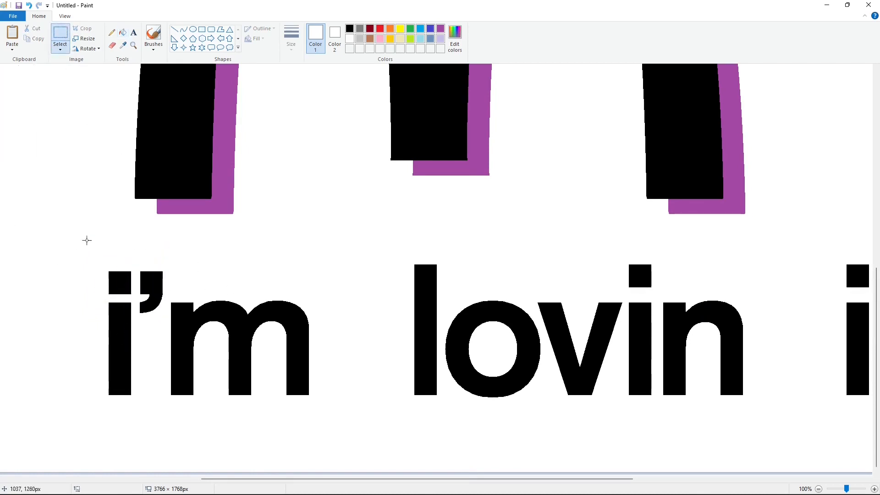
Copy the adjusted i of "i'm" and fill the dot and stem of the i in "lovin" with purple
drag(87, 239, 135, 420)
click(158, 419)
drag(330, 478, 485, 479)
click(123, 34)
click(440, 28)
click(325, 275)
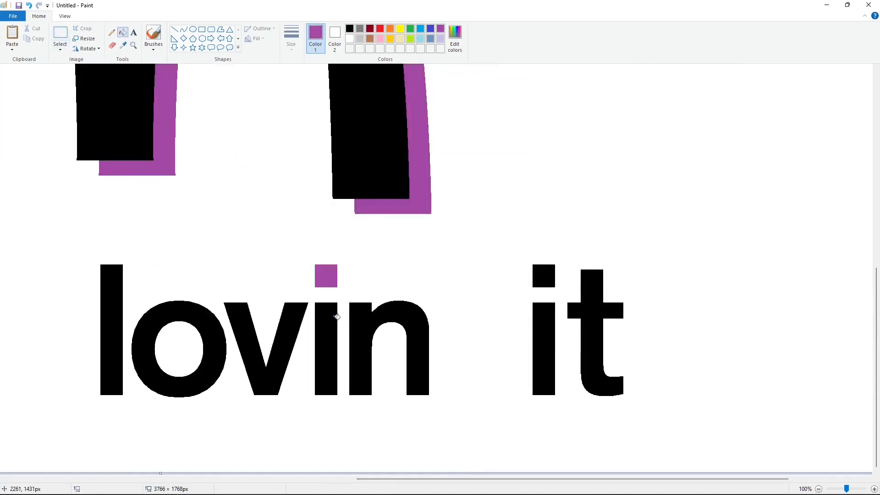
click(326, 348)
Paste the copied i over the purple i of "lovin" and fill the leftover purple with white
key(ctrl+v)
drag(35, 157, 327, 324)
key(Down)
key(Down)
key(Down)
key(Down)
key(Down)
key(Down)
key(Down)
key(Down)
key(Down)
key(Down)
key(Down)
key(Down)
key(Down)
key(Down)
key(Down)
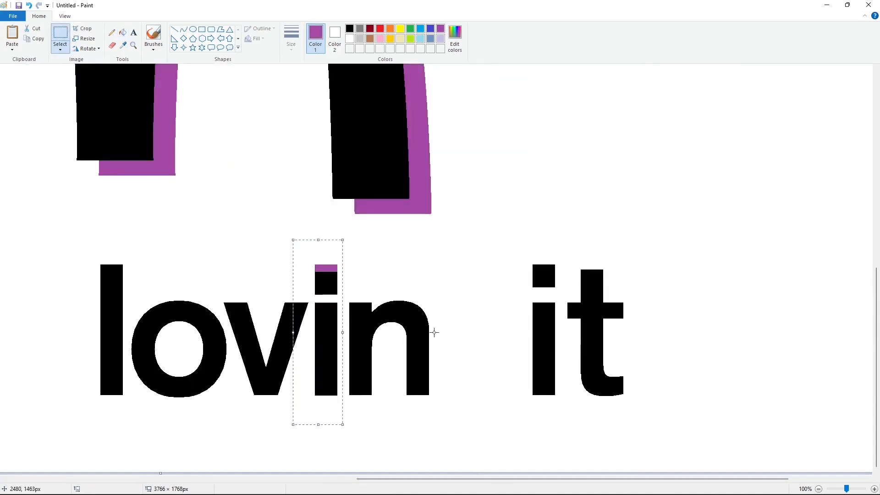
key(Up)
click(257, 153)
click(123, 33)
click(350, 39)
Copy the apostrophe of "i'm" and paste it just after the n of "lovin", level with the dot of the i
drag(449, 479, 280, 479)
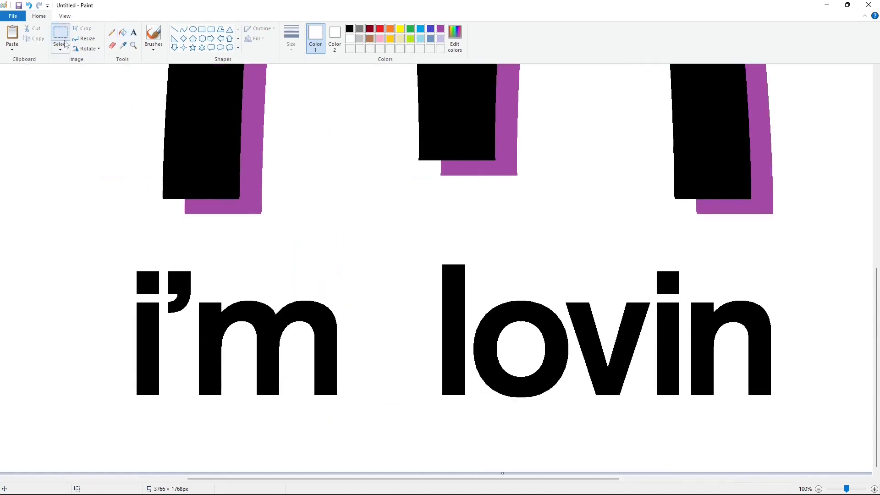
click(60, 33)
drag(165, 251, 196, 338)
key(ctrl+c)
click(256, 419)
drag(348, 479, 522, 479)
key(ctrl+v)
drag(19, 98, 337, 284)
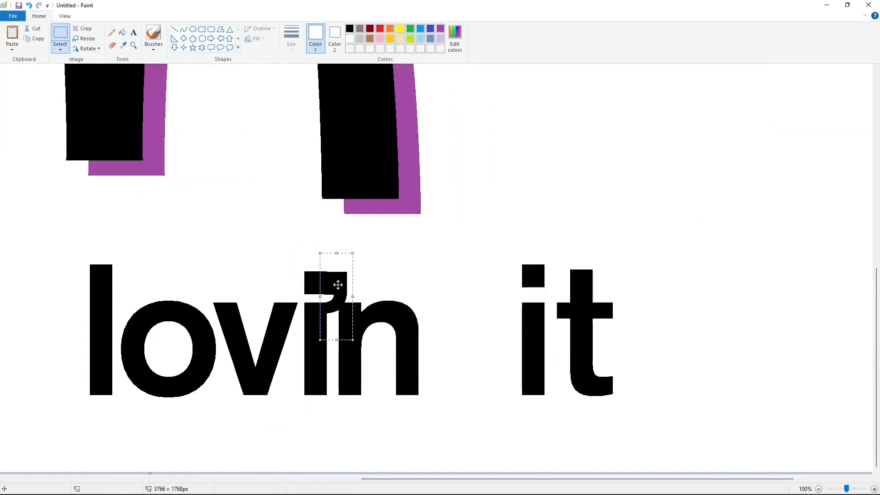
key(Right)
key(Right)
key(Right)
key(Right)
key(Right)
key(Right)
key(Right)
key(Right)
key(Right)
key(Right)
key(Right)
key(Right)
key(Right)
key(Right)
key(Right)
key(Right)
key(Right)
key(Right)
key(Right)
key(Right)
key(Right)
key(Right)
key(Right)
key(Right)
key(Right)
key(Right)
key(Right)
key(Right)
key(Right)
key(Right)
key(Right)
key(Right)
key(Right)
key(Right)
key(Right)
key(Right)
key(Right)
key(Right)
key(Right)
key(Right)
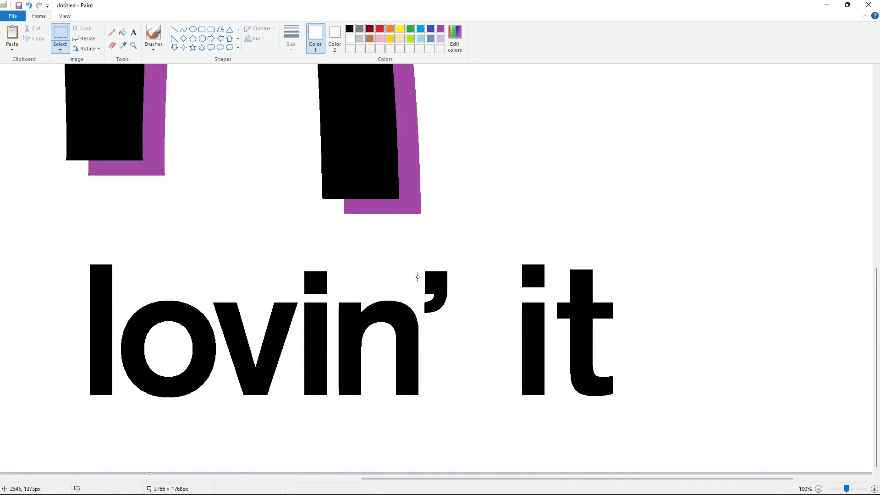
Copy the i of "lovin'" and fill the dot and stem of the i in "it" with white
click(60, 34)
drag(301, 253, 332, 426)
key(ctrl+c)
click(122, 33)
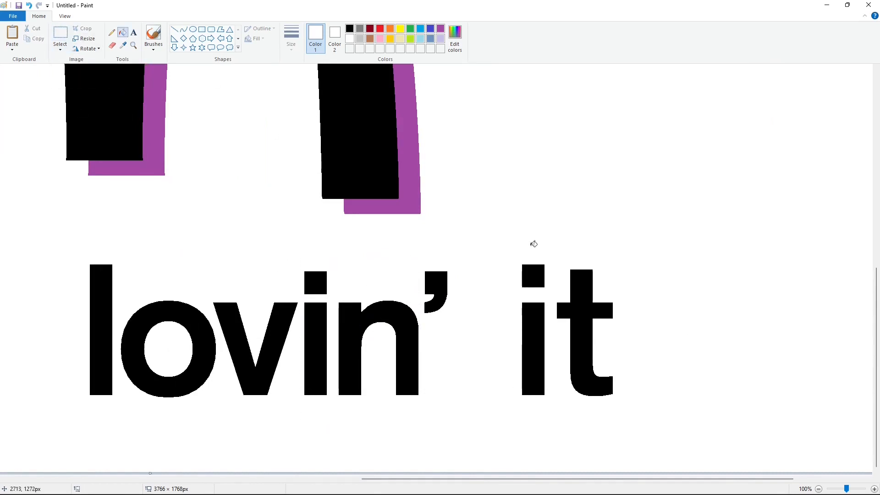
click(533, 276)
click(534, 320)
Paste the copied i on the baseline after "lovin'", leaving a narrow word gap before it
key(ctrl+v)
drag(20, 155, 453, 342)
key(Up)
key(Up)
key(Up)
key(Right)
key(Right)
key(Right)
key(Right)
key(Right)
key(Right)
key(Right)
key(Right)
key(Right)
key(Right)
key(Right)
key(Right)
key(Right)
key(Right)
key(Right)
key(Right)
key(Right)
key(Right)
key(Right)
key(Right)
key(Right)
key(Right)
key(Right)
key(Right)
key(Right)
key(Right)
key(Right)
key(Right)
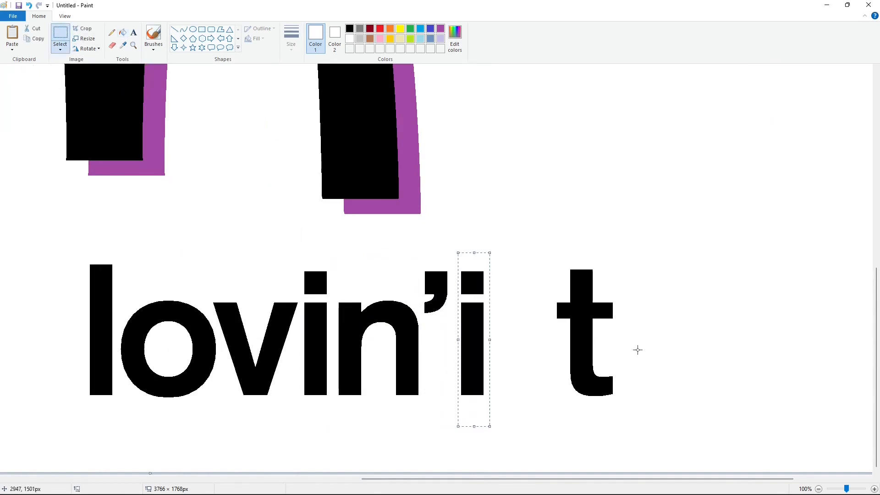
Copy the t of "it", fill the original with white, and paste the copy close to the i
click(538, 225)
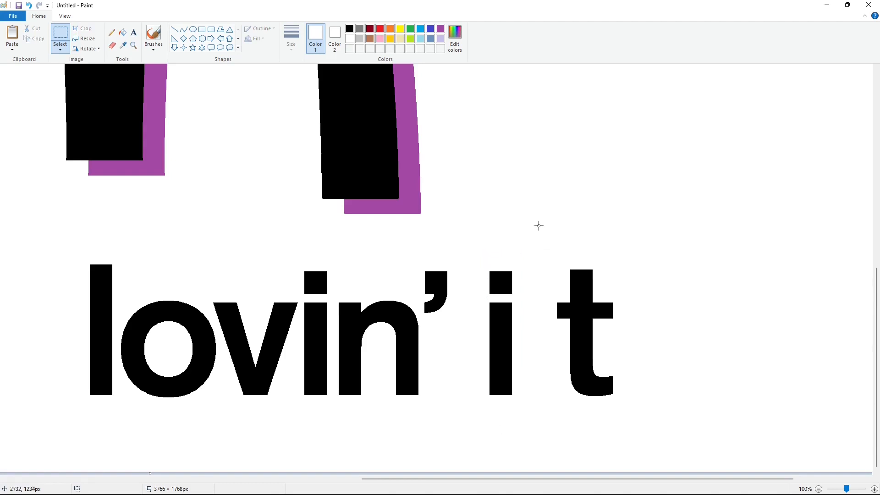
click(122, 34)
click(575, 309)
key(ctrl+v)
drag(85, 154, 554, 315)
key(Right)
key(Right)
key(Right)
key(Right)
key(Right)
key(Right)
key(Right)
key(Right)
key(Right)
key(Right)
key(Right)
key(Right)
key(Right)
key(Right)
key(Right)
key(Right)
key(Right)
key(Right)
key(Right)
key(Right)
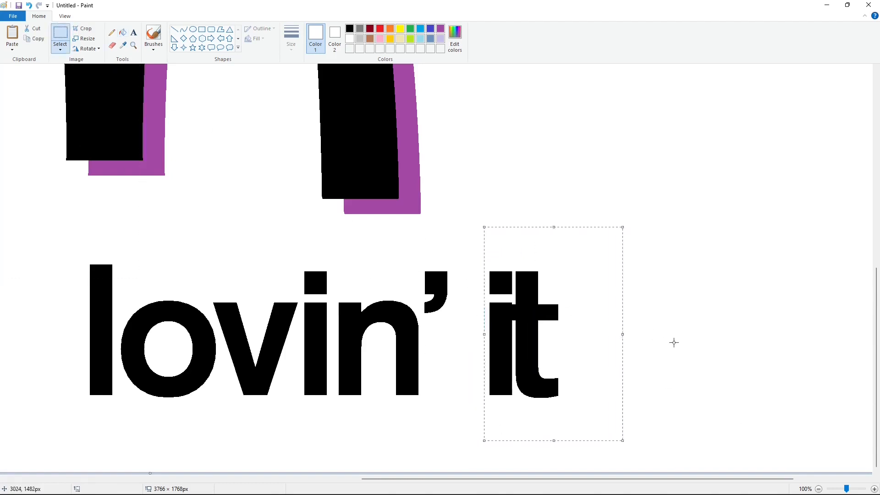
key(Right)
key(Right)
key(Right)
key(Right)
key(Right)
key(Right)
key(Right)
key(Right)
key(Right)
key(Right)
key(Right)
key(Right)
key(Right)
key(Right)
key(Right)
key(Right)
key(Right)
key(Right)
key(Right)
key(Right)
Copy the words "lovin' it" and fill all their original letters and the apostrophe with white
scroll(678, 345, left, 5)
drag(216, 220, 820, 446)
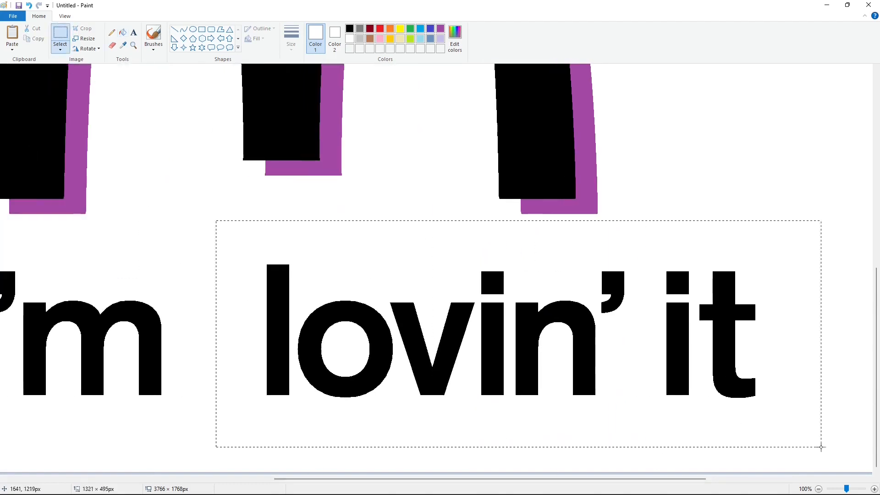
click(177, 247)
click(122, 32)
click(278, 330)
click(363, 316)
click(432, 329)
click(492, 348)
click(492, 282)
click(526, 348)
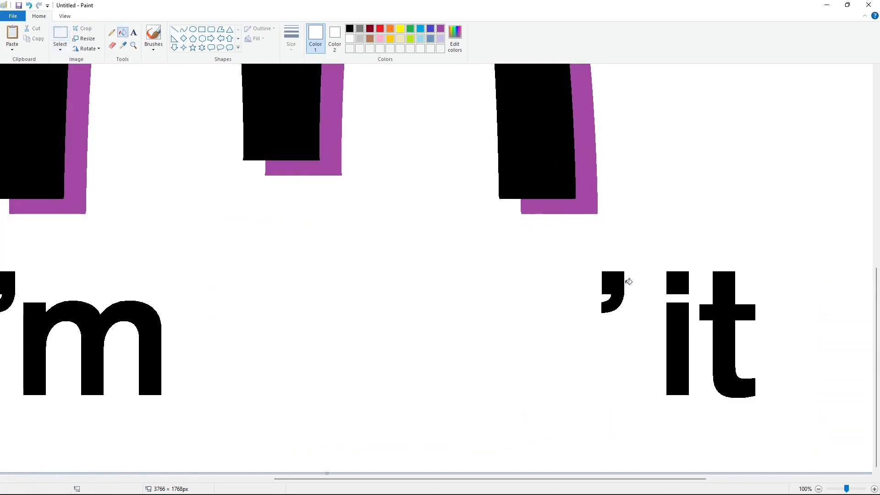
click(619, 283)
click(682, 284)
click(679, 325)
click(724, 322)
Paste "lovin' it" on the same baseline as "i'm", with a narrow word gap between them
key(ctrl+v)
drag(103, 189, 210, 342)
key(Down)
key(Down)
key(Down)
key(Down)
key(Right)
key(Right)
key(Right)
key(Right)
key(Right)
key(Right)
key(Right)
key(Right)
key(Right)
key(Right)
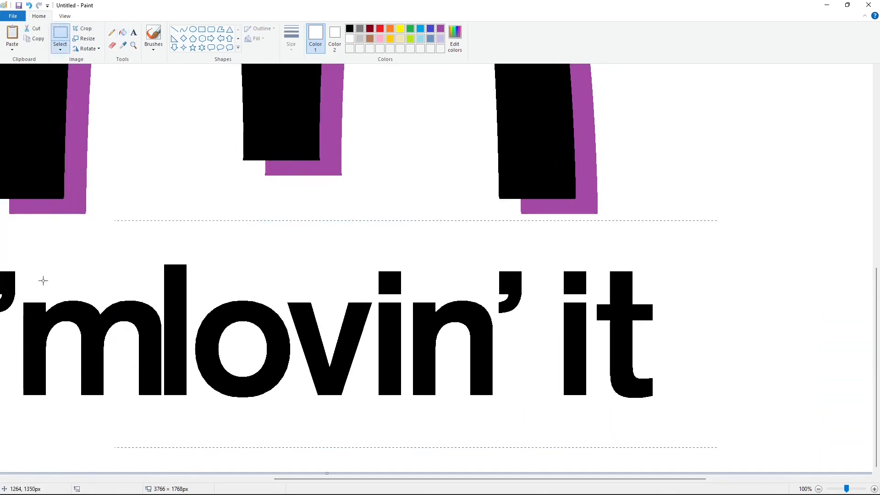
key(Right)
key(Right)
key(Right)
key(Right)
key(Right)
key(Right)
key(Right)
key(Right)
key(Right)
key(Right)
key(Right)
key(Right)
key(Right)
key(Right)
key(Right)
key(Right)
key(Right)
key(Right)
key(Right)
key(Right)
click(43, 281)
scroll(317, 213, down, 1)
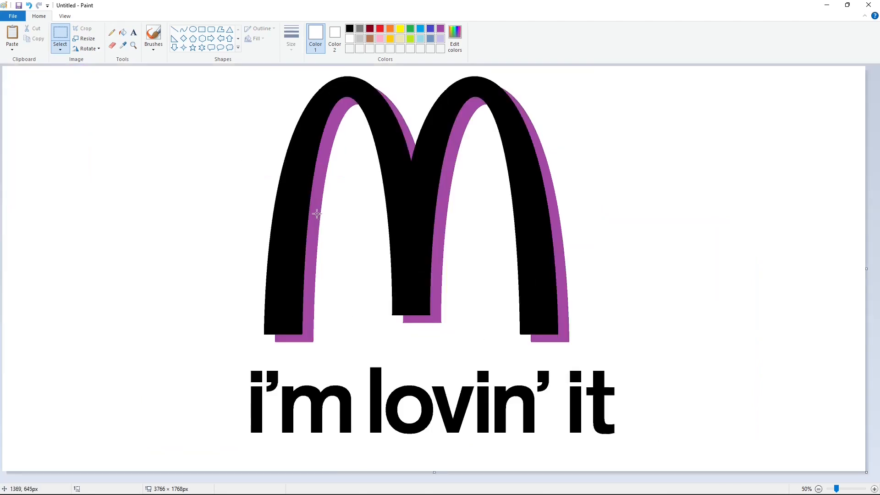
drag(242, 363, 506, 437)
click(689, 411)
Copy the i of "i'm" and fill the l of "lovin'" with purple
scroll(689, 410, up, 1)
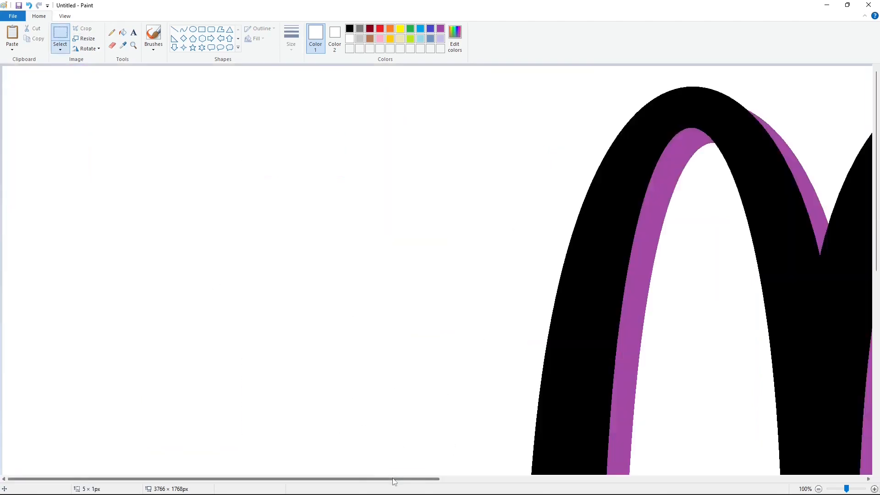
drag(393, 479, 543, 479)
scroll(476, 355, down, 5)
scroll(117, 179, down, 3)
click(61, 33)
drag(177, 247, 237, 413)
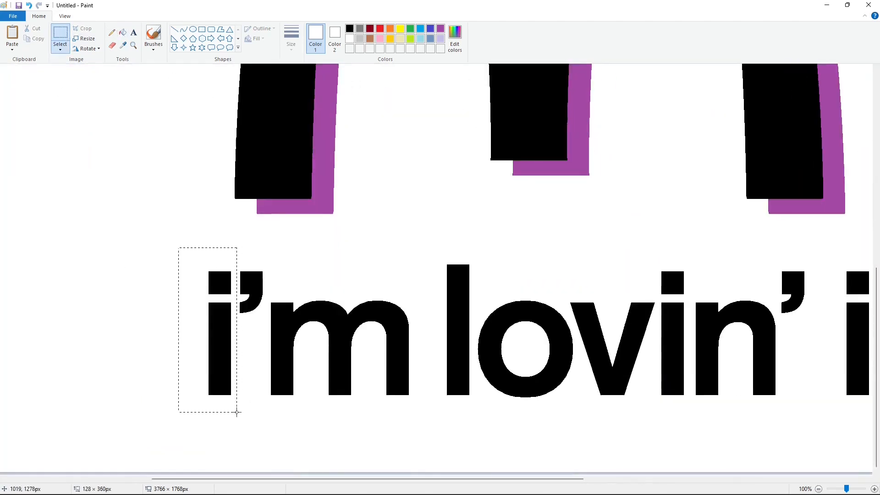
click(138, 256)
click(123, 33)
click(440, 28)
click(458, 329)
Paste the copied i over the purple l of "lovin'", aligned with its edges and baseline
key(ctrl+v)
drag(42, 165, 454, 347)
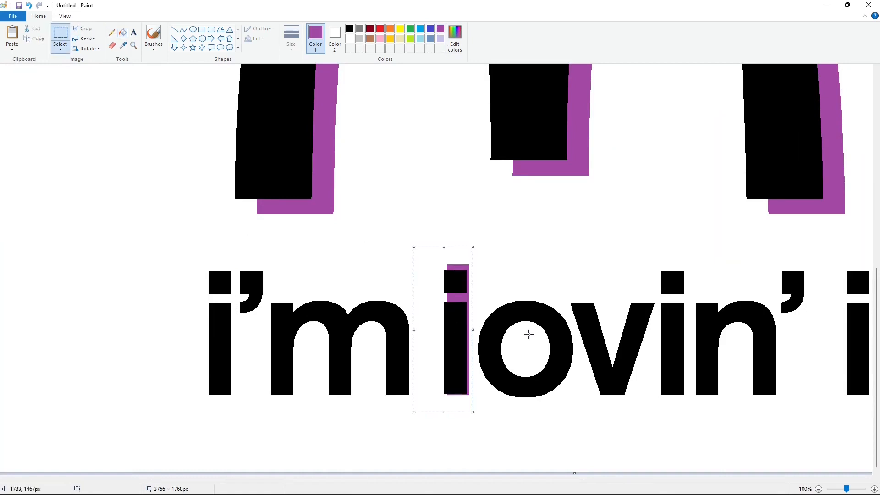
key(Right)
key(Right)
key(Right)
key(Right)
key(Right)
key(Right)
key(Right)
key(Right)
Fill the purple remainder above the l with white and the purple gap within it with black
click(123, 32)
click(350, 38)
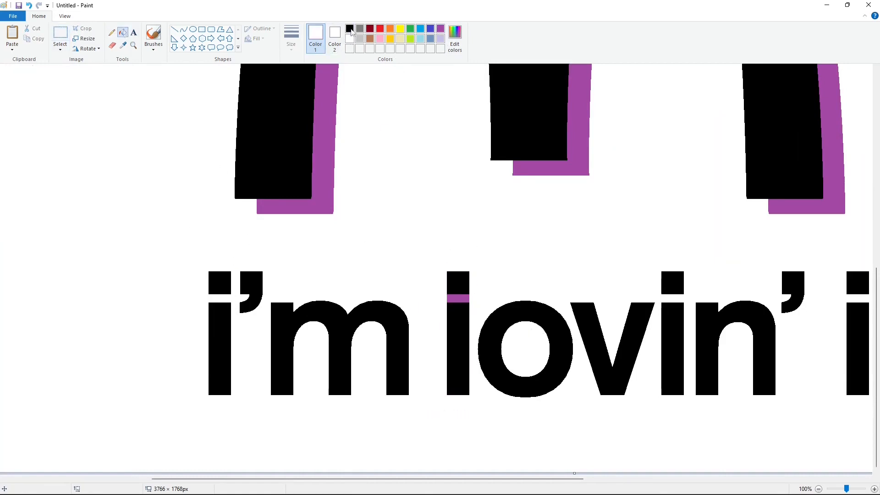
click(349, 29)
click(459, 299)
Copy the whole slogan and cover the original with a white filled rectangle of about 1827 × 373 px
scroll(458, 298, down, 1)
click(60, 35)
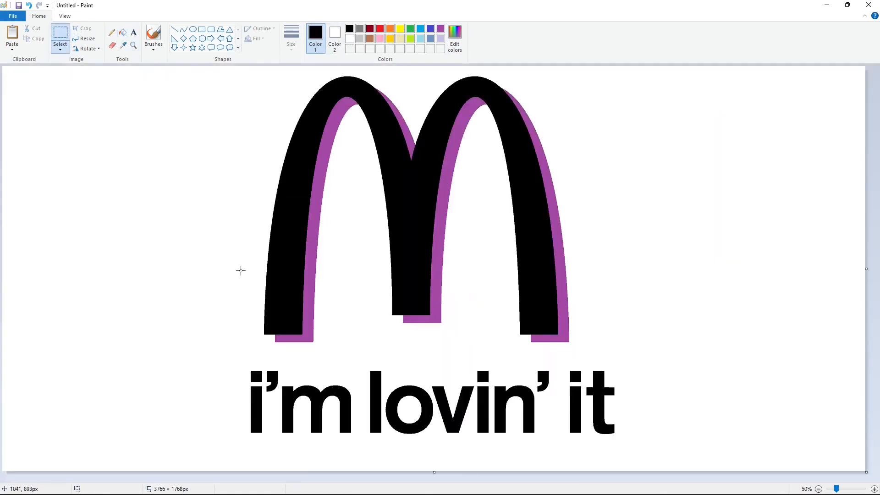
click(672, 397)
click(123, 32)
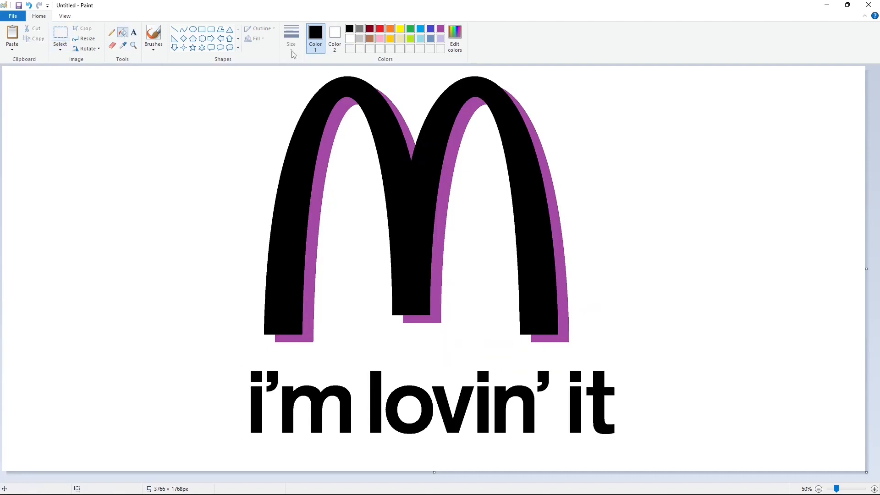
click(202, 31)
click(254, 39)
click(262, 60)
drag(215, 362, 652, 449)
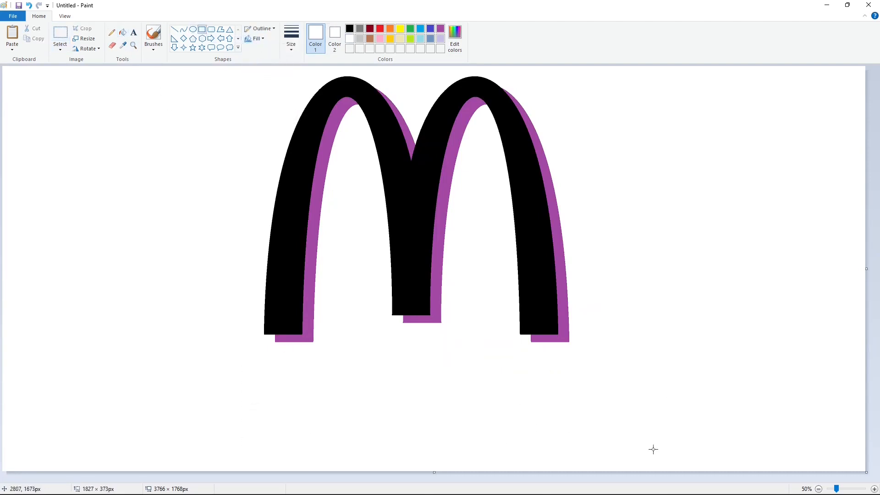
key(ctrl+v)
mouse_move(190, 113)
mouse_down()
mouse_move(399, 358)
mouse_move(418, 408)
mouse_up()
key(ctrl+z)
Paste the slogan beneath the arches, centred under them with a small gap below the legs
key(ctrl+v)
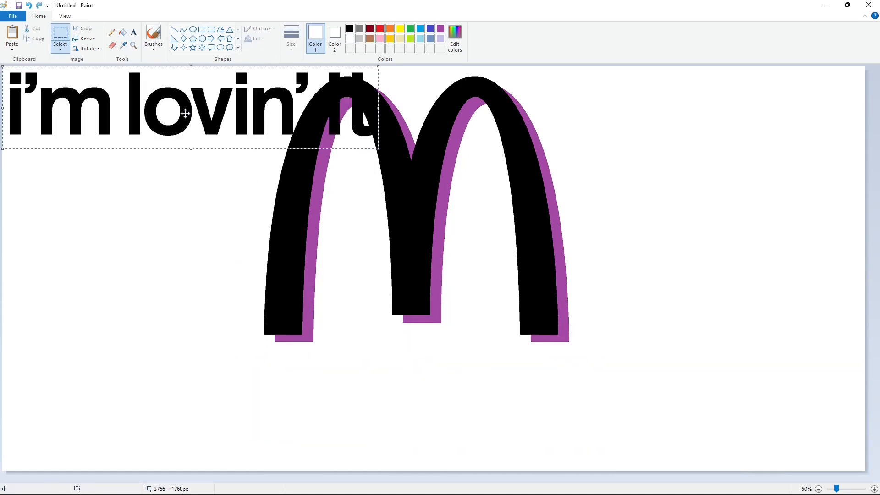
drag(157, 94, 389, 378)
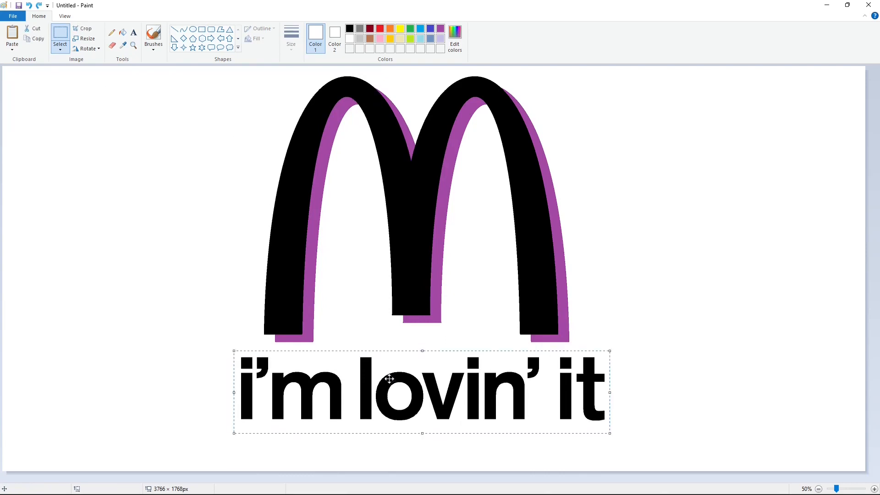
key(Down)
key(Down)
key(Down)
key(Down)
key(Down)
key(Down)
key(Down)
key(Down)
key(Down)
key(Down)
key(Down)
key(Down)
key(Down)
key(Down)
key(Down)
key(Down)
key(Down)
key(Down)
key(Down)
key(Down)
click(599, 297)
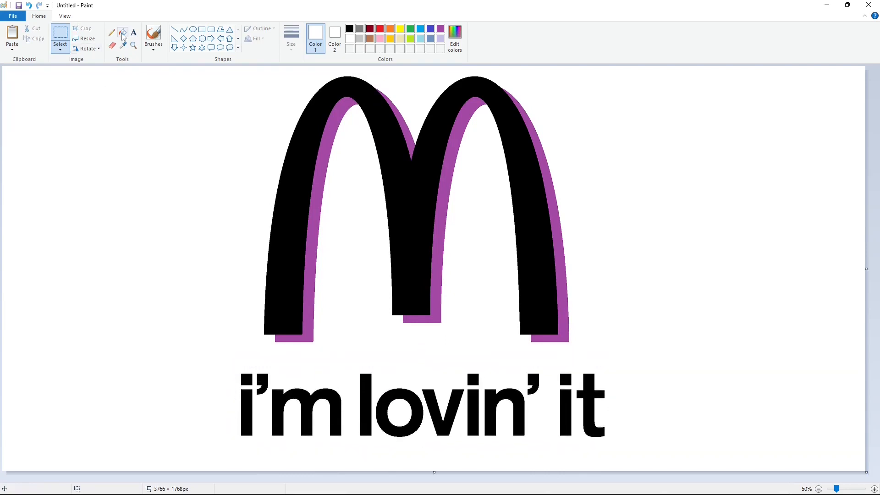
Fill the black arches with golden yellow and all the purple shadow areas behind them with black
click(122, 35)
click(382, 128)
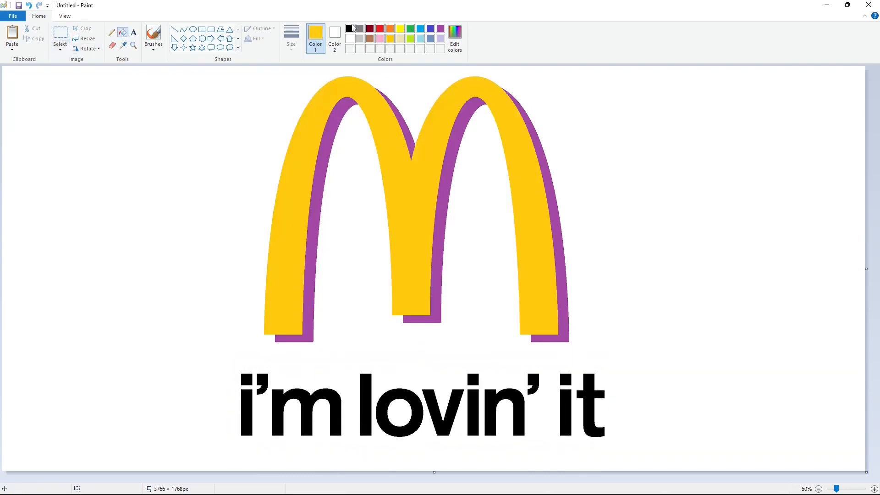
click(340, 135)
click(409, 132)
click(449, 164)
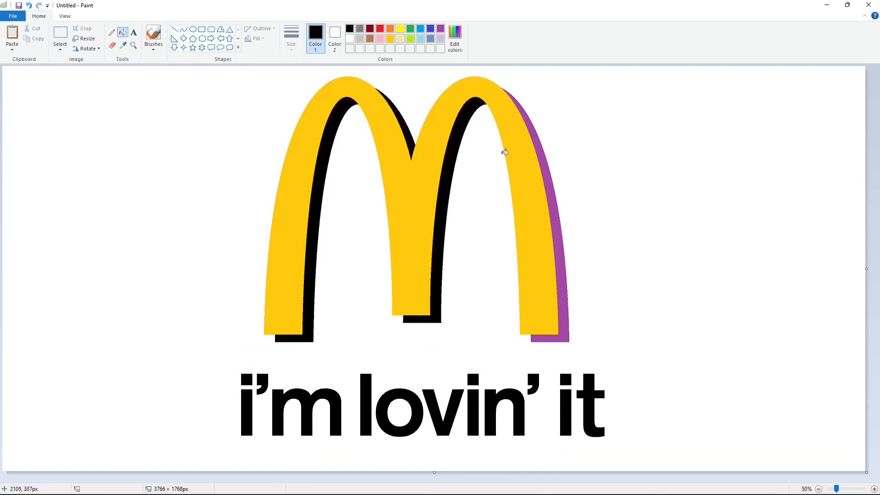
click(548, 173)
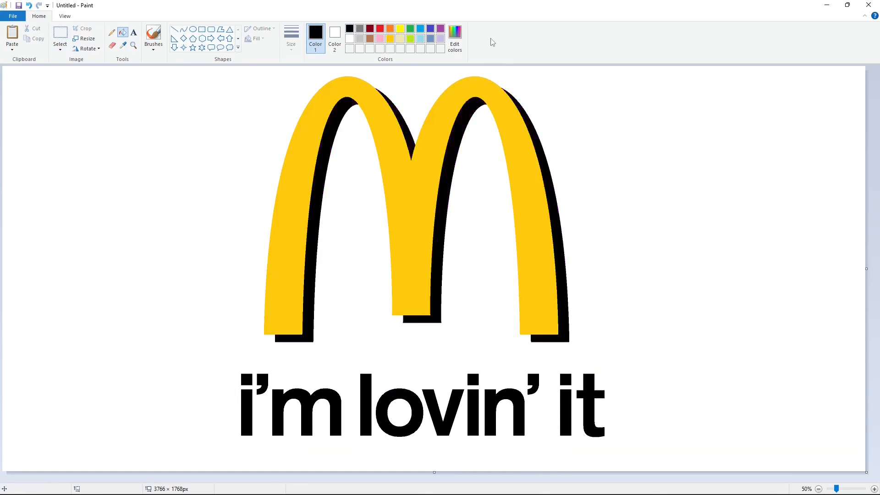